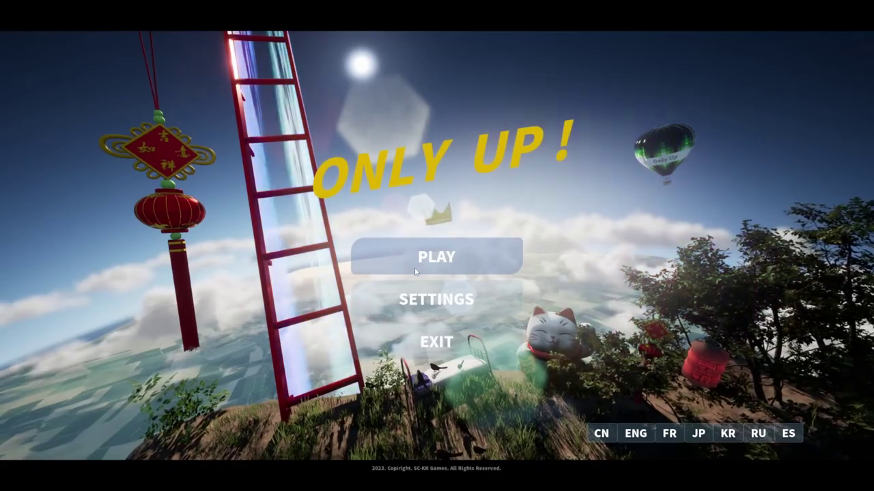
Start a new Only Up! game and climb from the opening street to the sunlit heights.
click(415, 271)
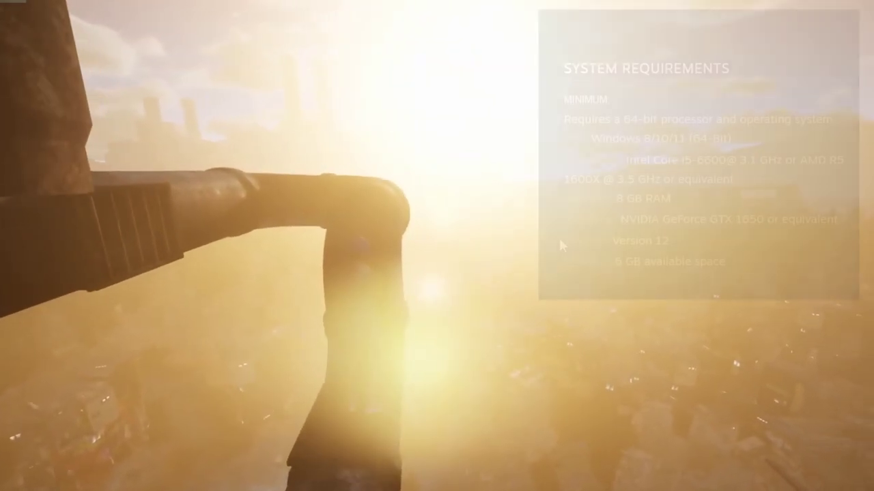
drag(564, 240, 669, 237)
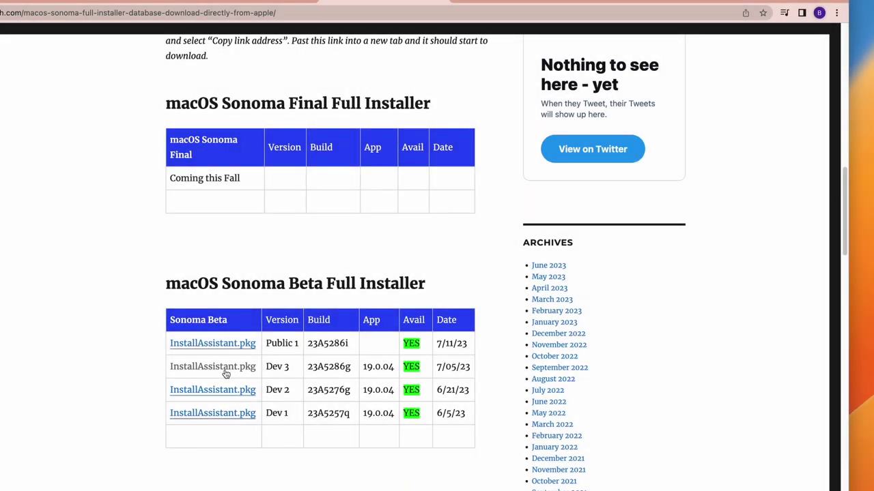
Download the Dev 3 Sonoma beta InstallAssistant.pkg and confirm it appears in Chrome's recent downloads.
click(226, 373)
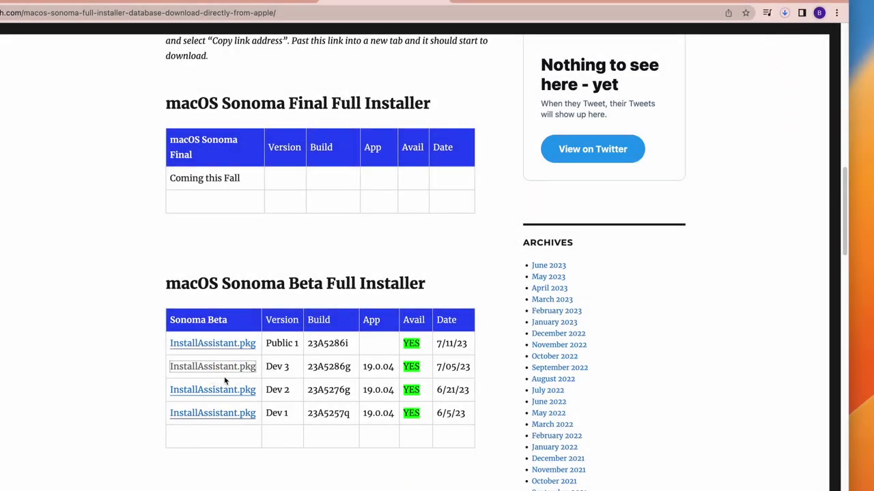
scroll(653, 327, up, 4)
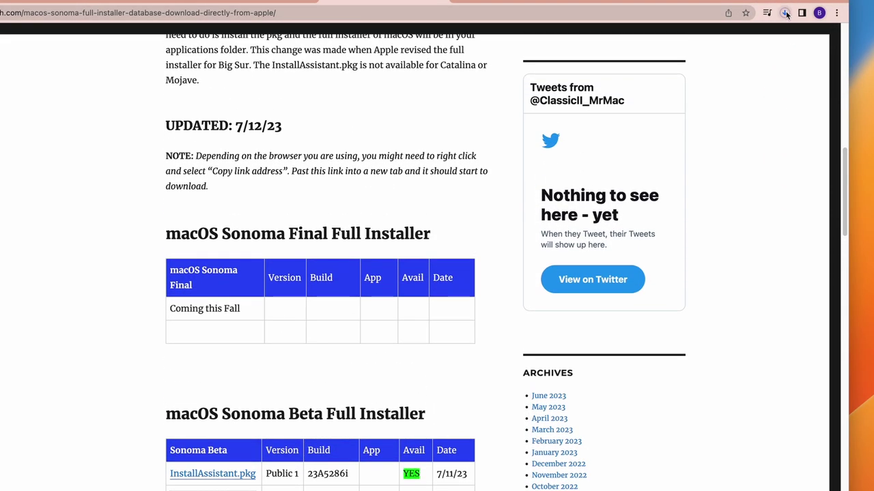
click(786, 14)
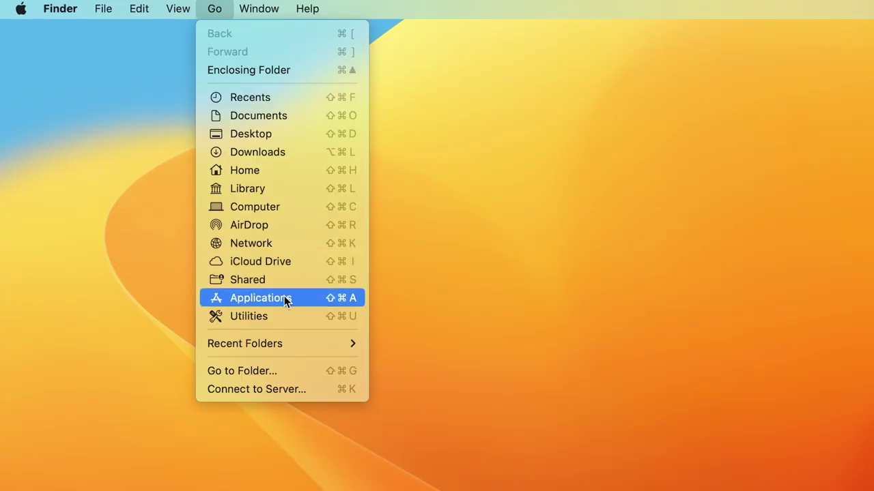
Launch Disk Utility from Applications > Utilities.
click(286, 300)
double_click(279, 204)
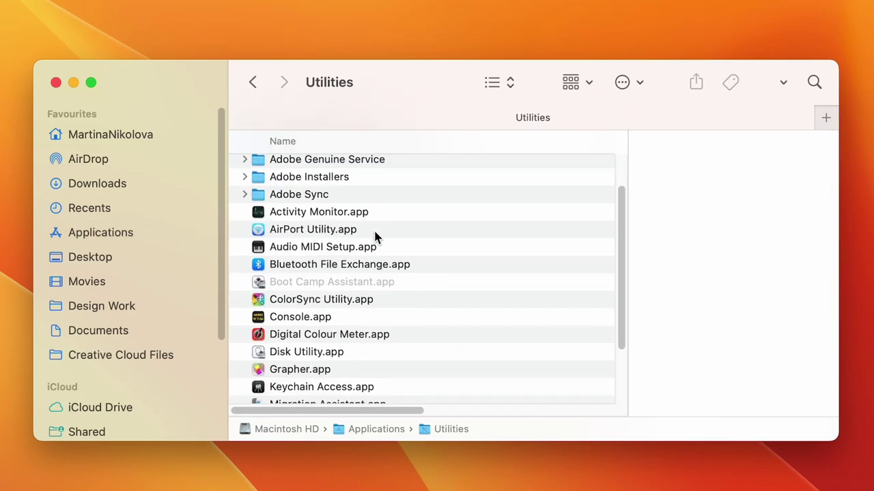
scroll(375, 237, down, 3)
double_click(309, 248)
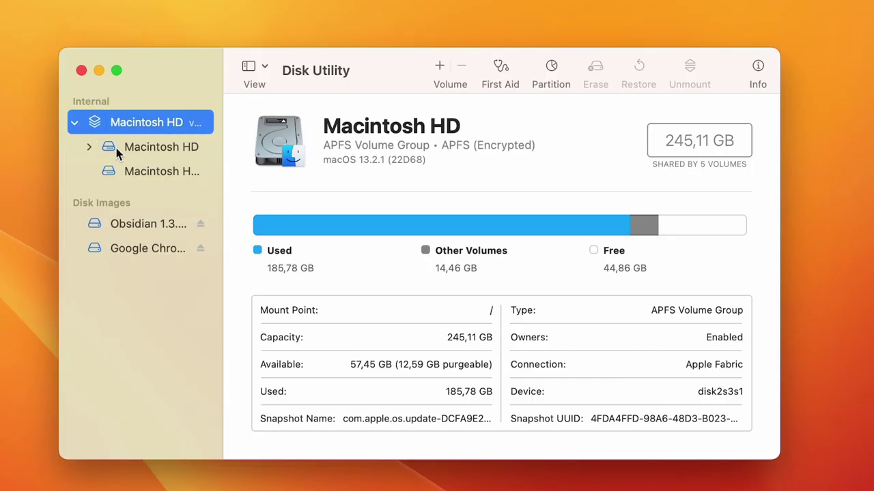
Add a new APFS volume named Sonoma to the Macintosh HD container.
click(117, 152)
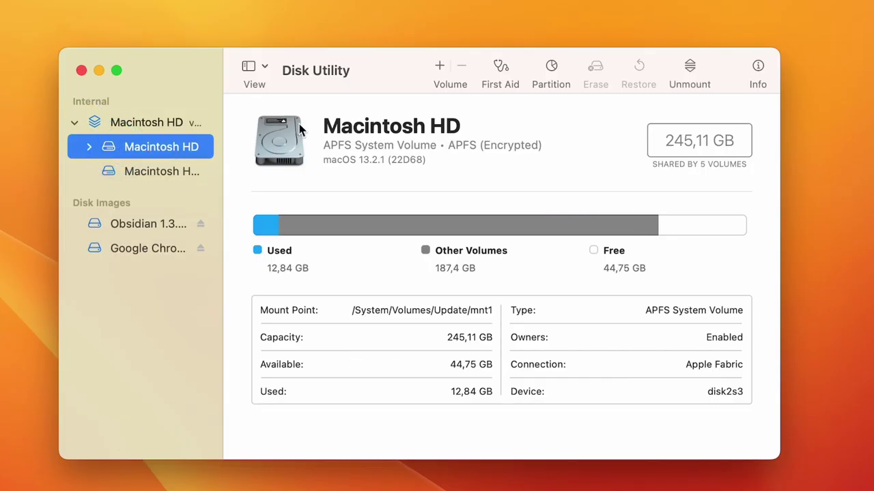
click(441, 67)
text(Sonoma)
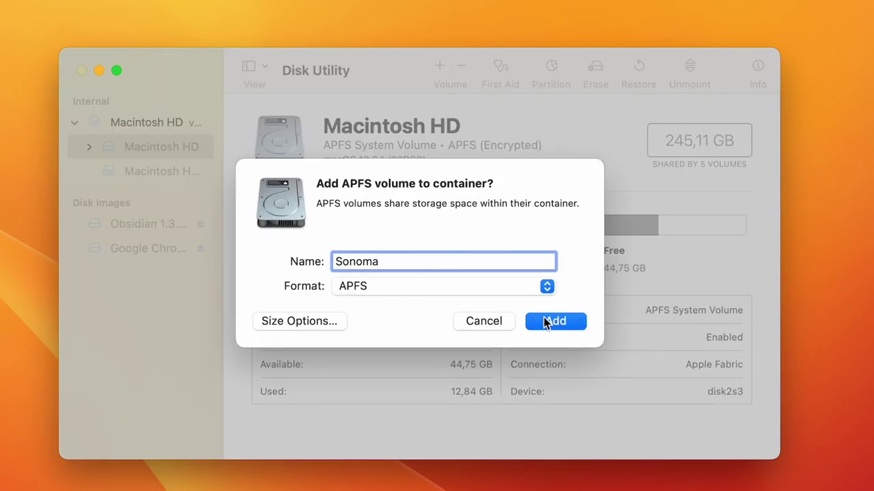
click(546, 324)
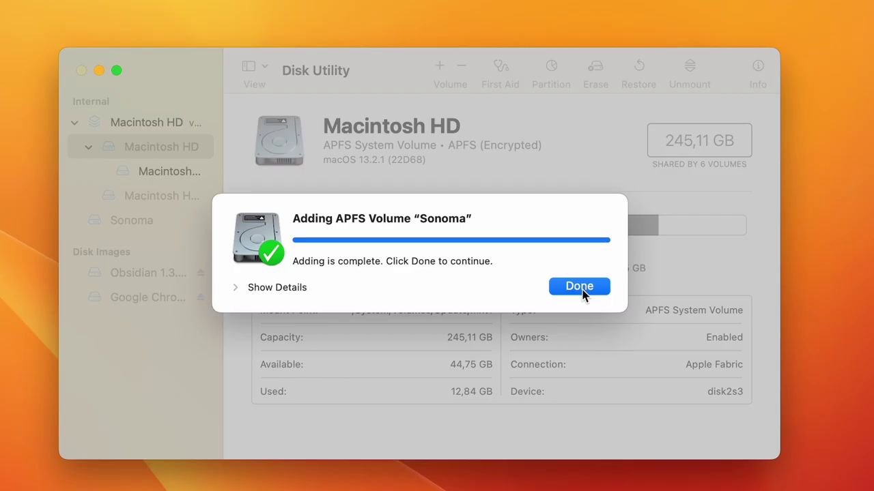
Set the InstallAssistant package's install location to the Sonoma disk.
click(580, 288)
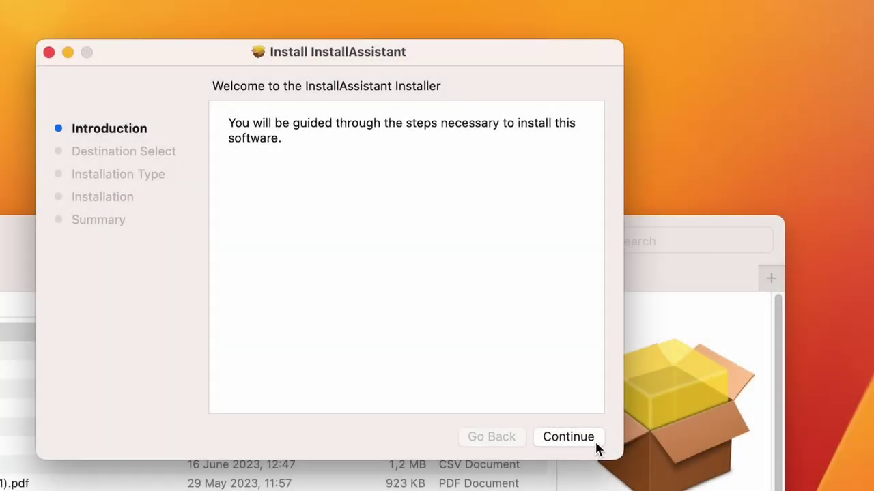
click(595, 441)
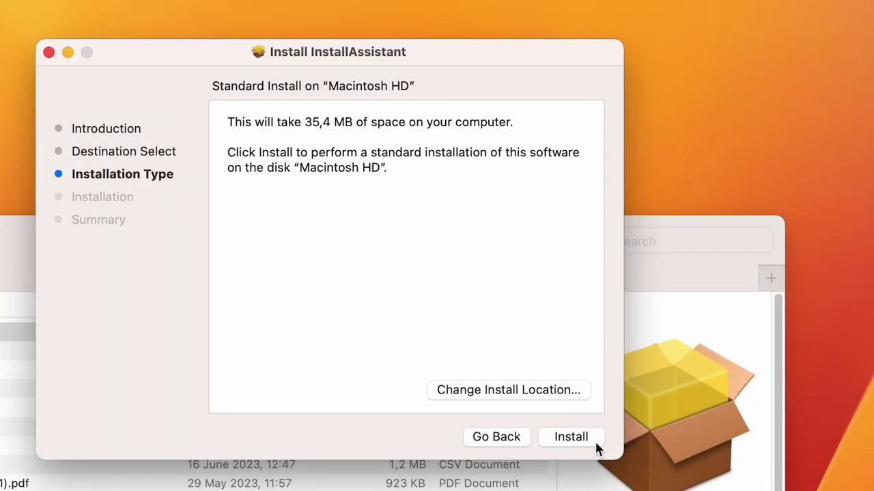
click(553, 393)
scroll(440, 241, down, 2)
scroll(439, 236, down, 1)
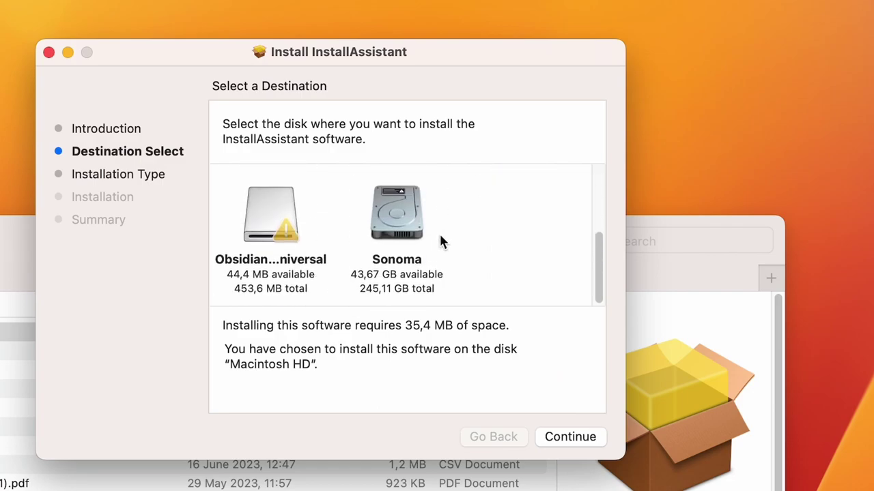
click(410, 227)
Install the package, then select Install macOS Sonoma beta.app on the Sonoma volume.
click(566, 438)
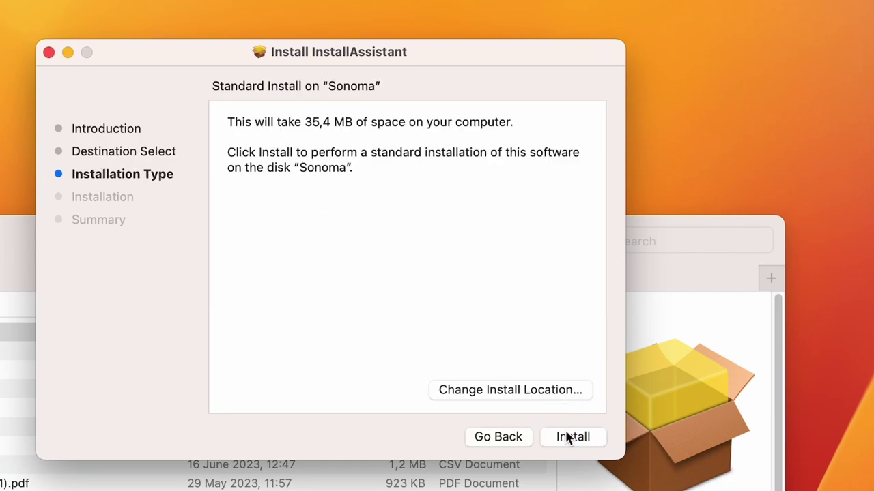
click(568, 437)
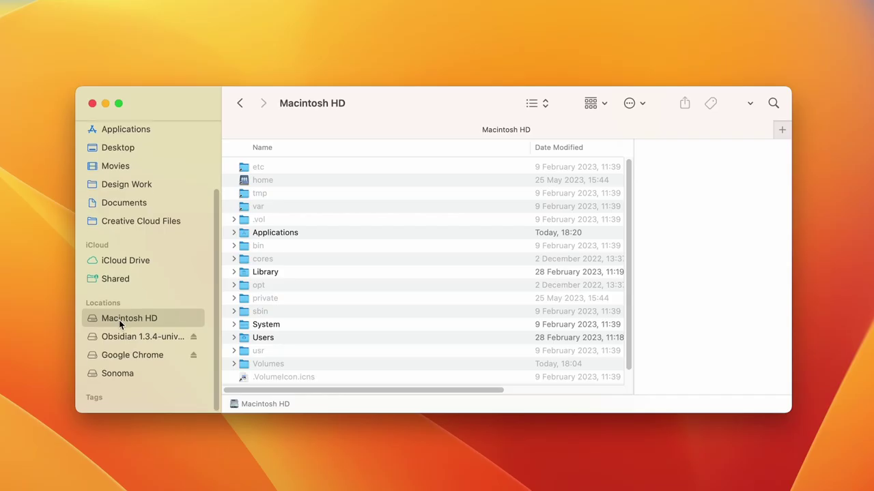
click(119, 376)
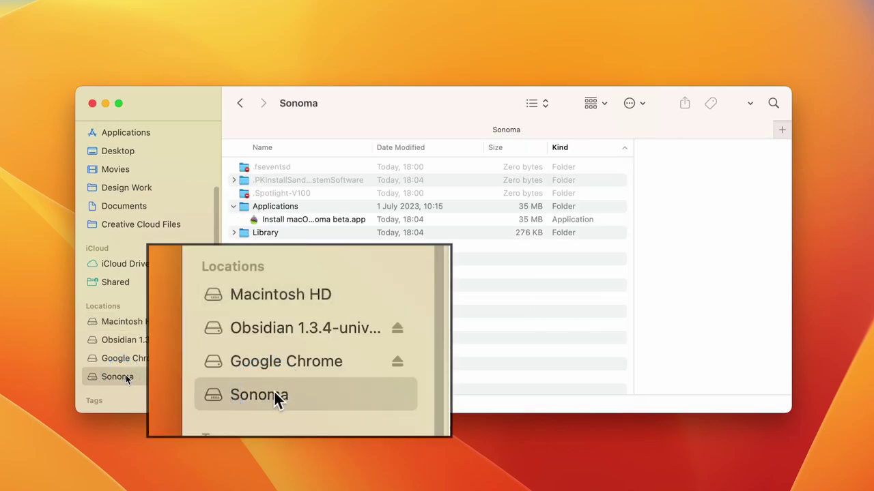
click(306, 220)
Run the Sonoma beta installer, accept the licence, target the Sonoma disk, and choose its owner.
double_click(305, 222)
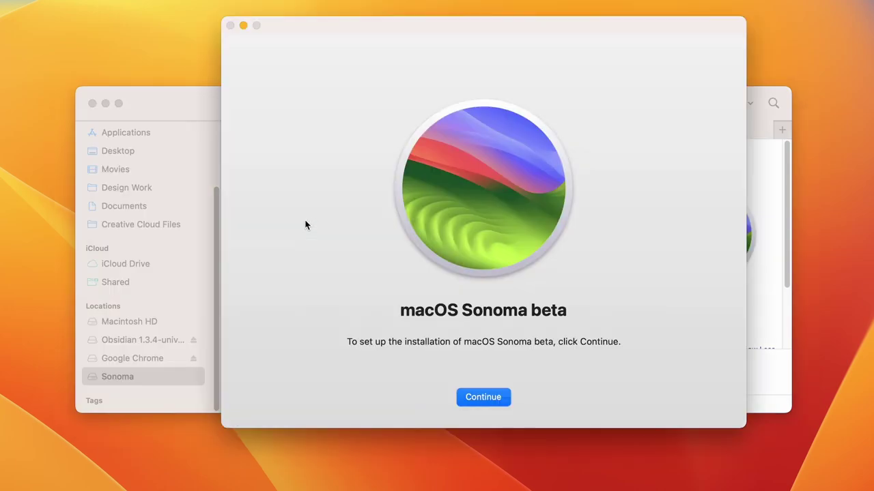
click(463, 398)
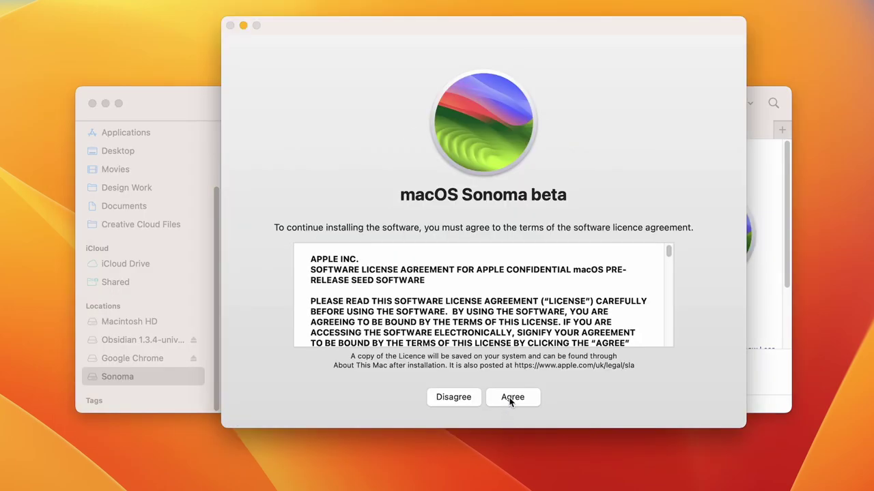
click(512, 398)
click(530, 272)
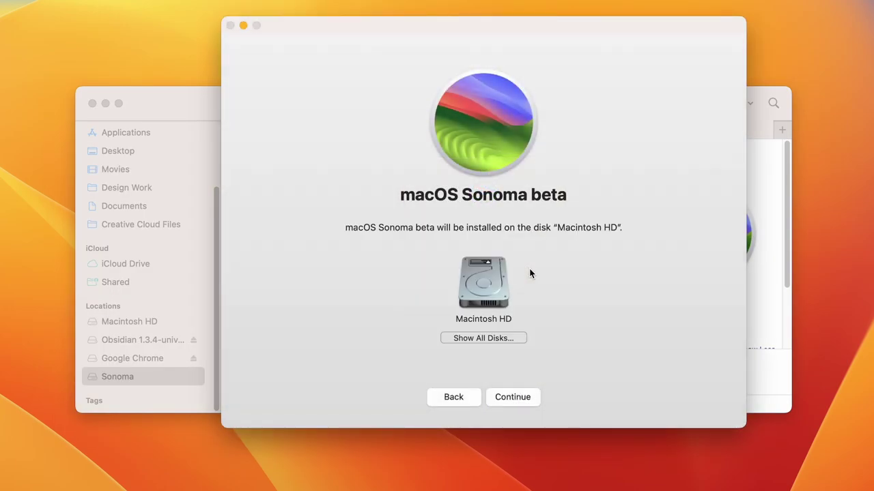
click(474, 339)
click(415, 296)
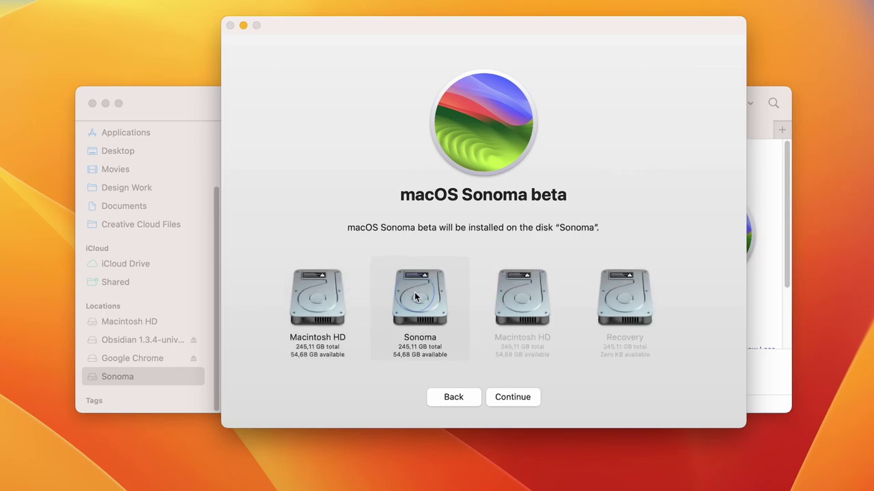
click(530, 403)
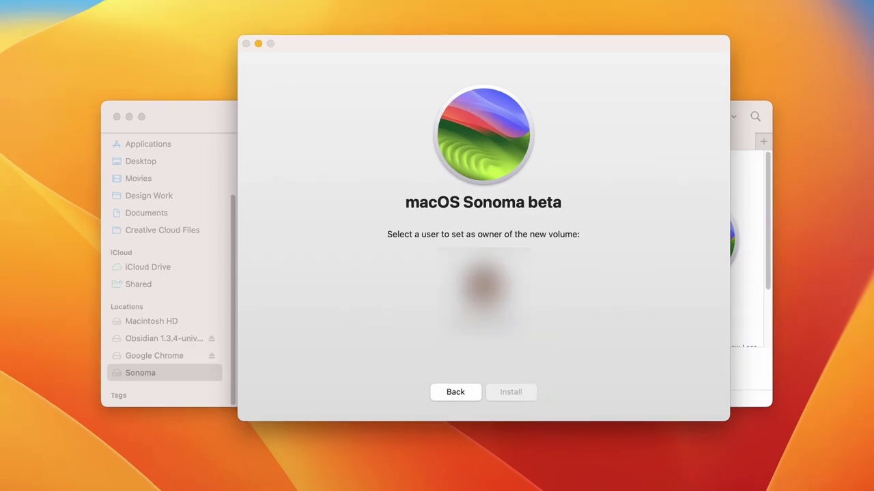
click(483, 290)
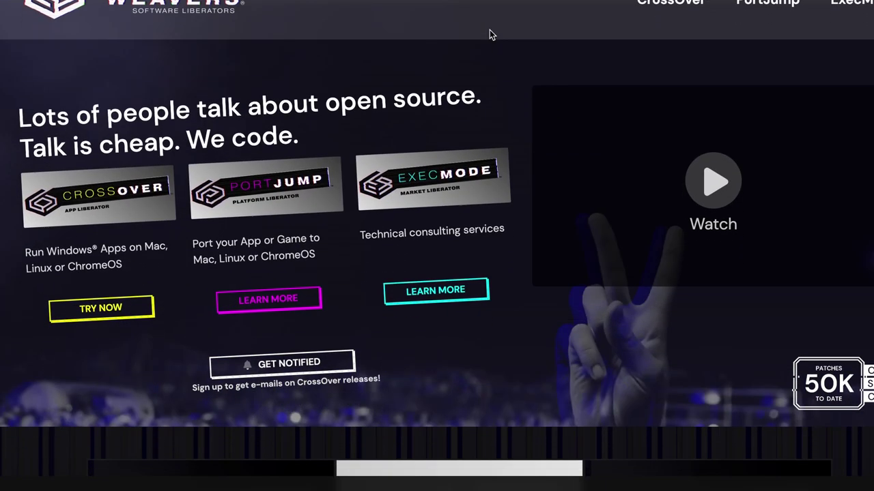
Download the CrossOver trial, move it into Applications, and start the trial.
scroll(489, 32, down, 10)
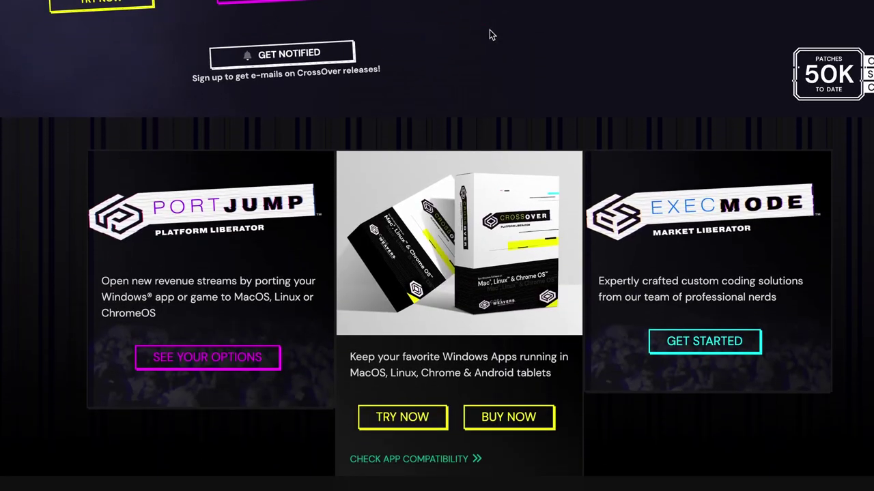
scroll(489, 32, down, 3)
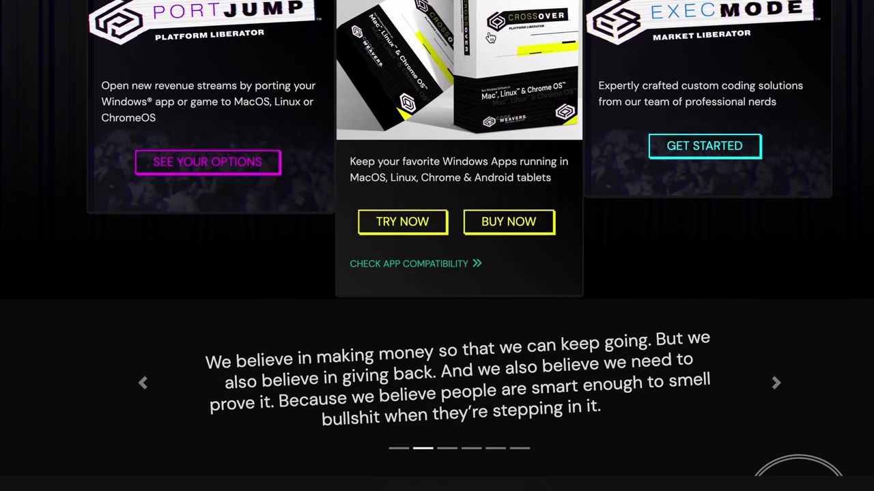
click(402, 222)
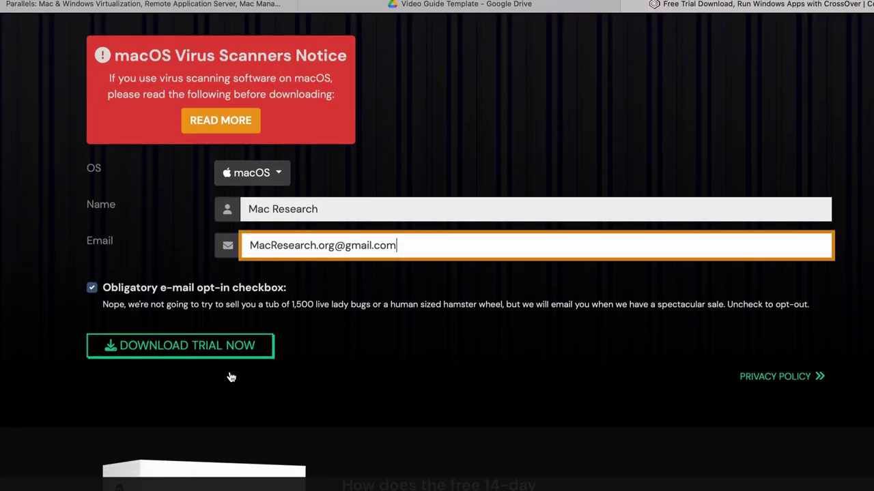
scroll(228, 375, down, 2)
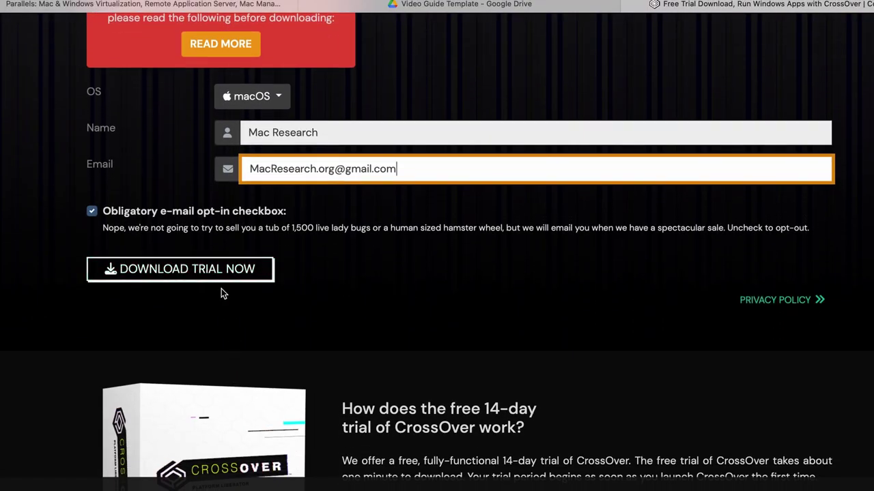
click(216, 270)
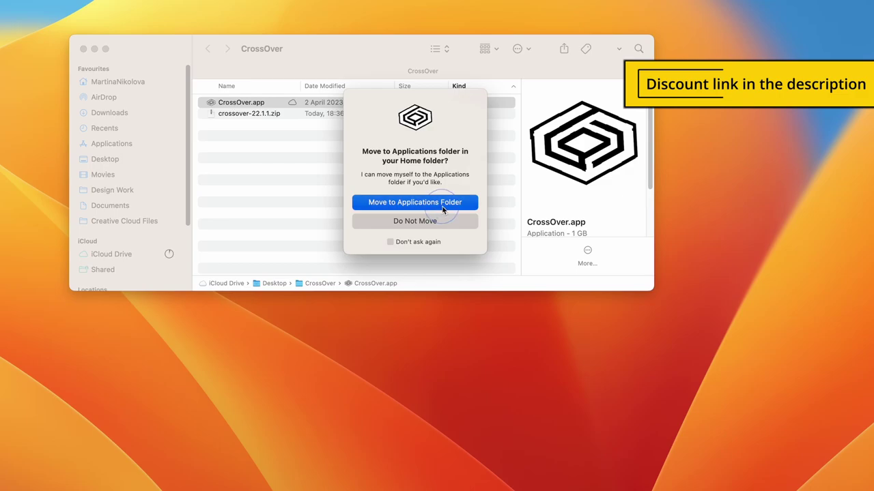
click(442, 207)
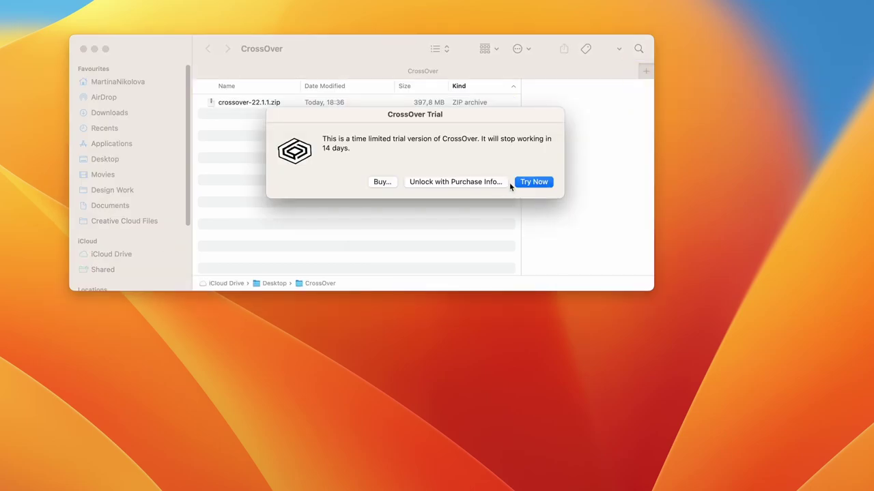
click(525, 182)
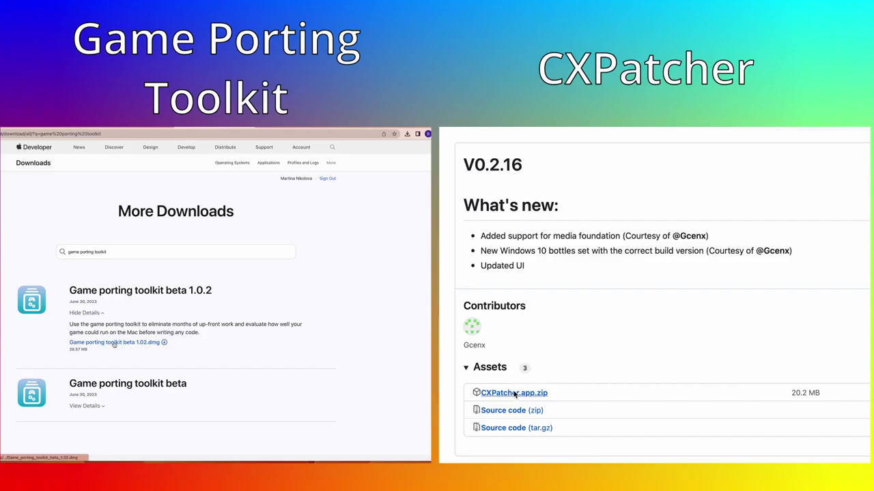
Save CXPatcher.app.zip into Downloads and open the Game Porting Toolkit 1.02 disk image.
click(114, 342)
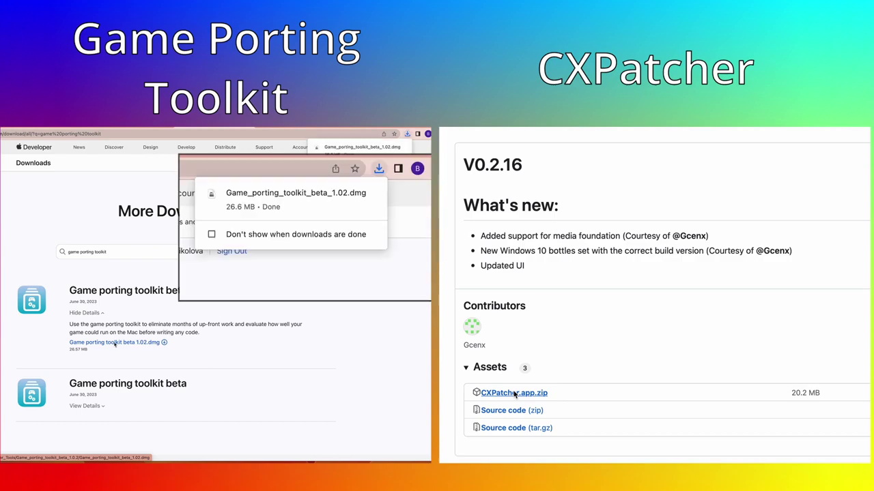
click(514, 393)
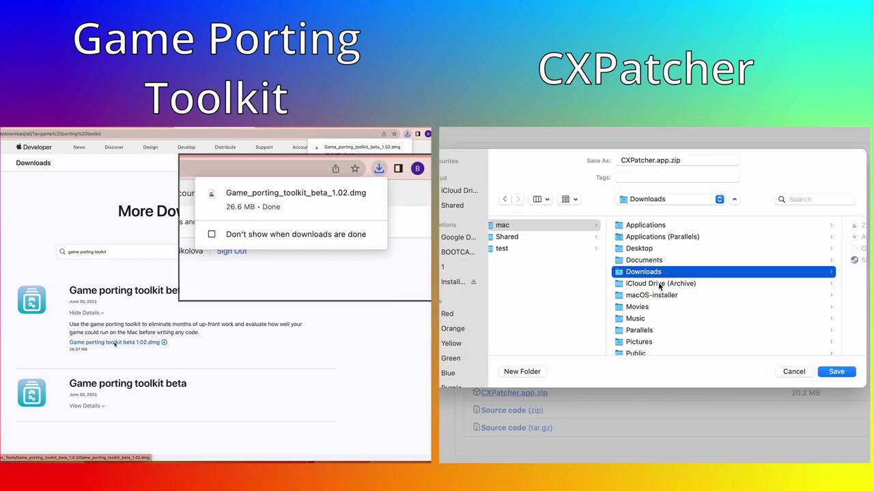
click(836, 372)
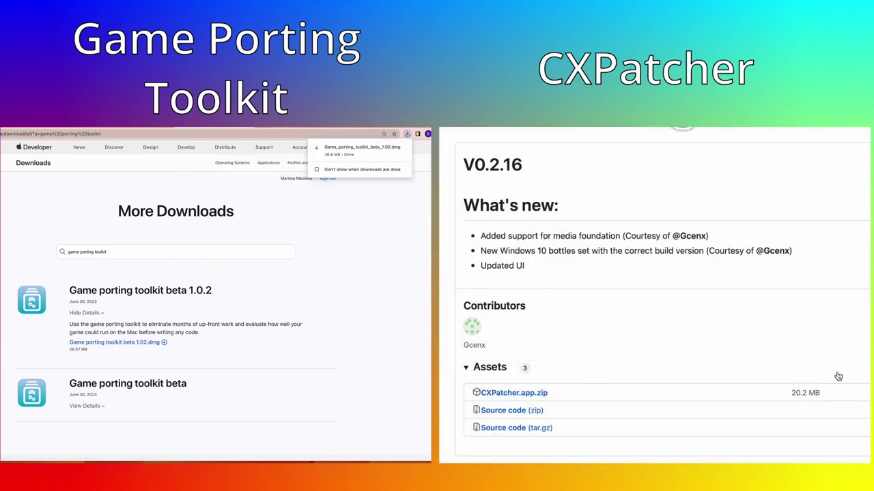
double_click(332, 153)
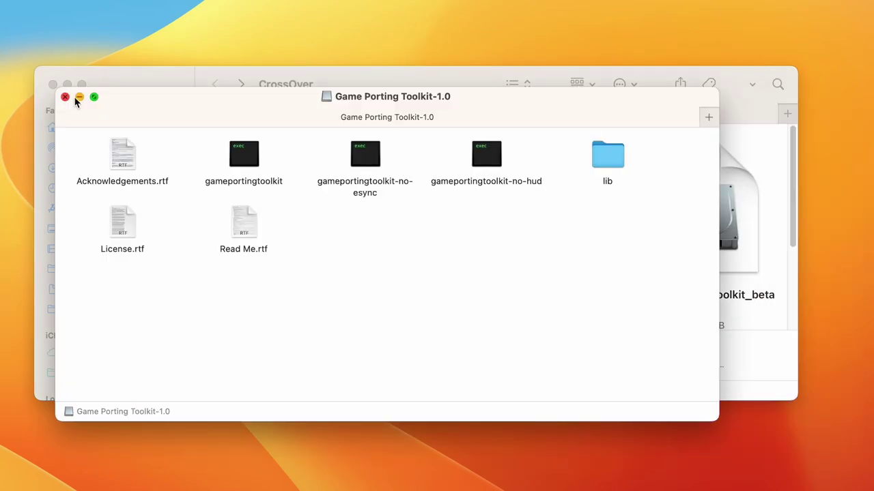
Unzip CXPatcher.app.zip and move CXPatcher.app from iCloud Drive into Applications.
click(80, 98)
double_click(251, 125)
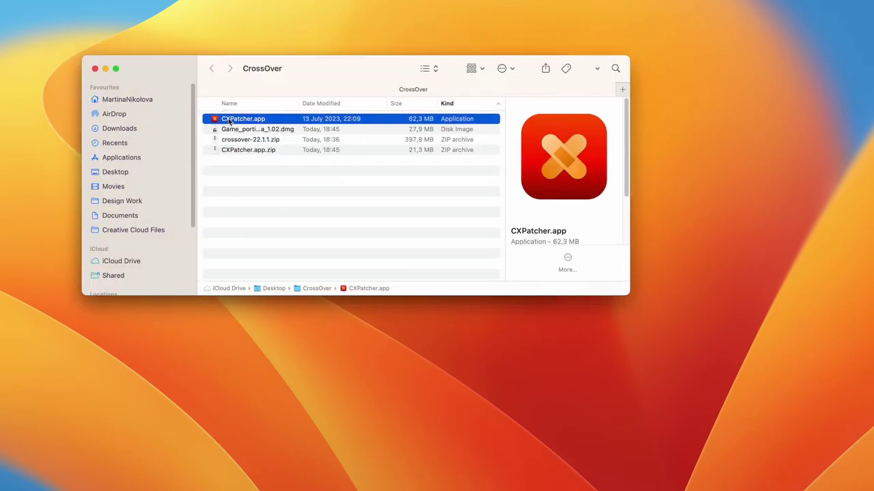
drag(143, 147, 136, 157)
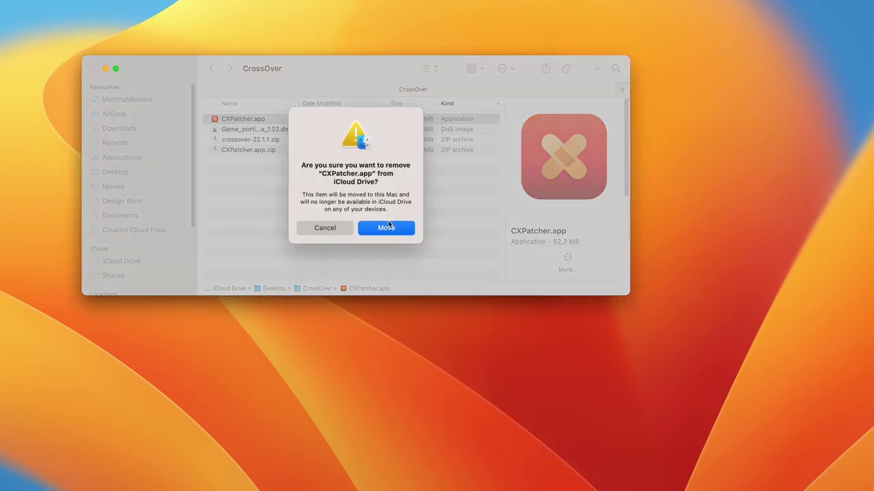
click(388, 228)
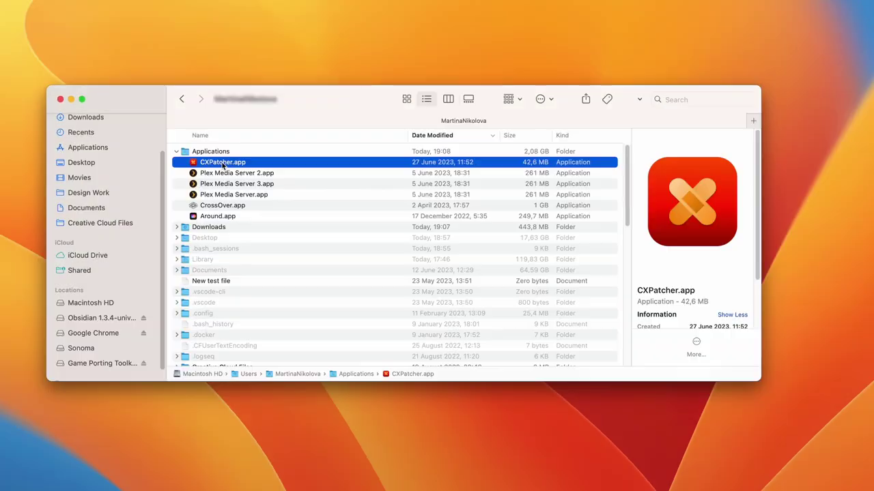
Prepare the Terminal command xattr -cr /Applications/CXPatcher.app to clear CXPatcher's attributes.
double_click(222, 164)
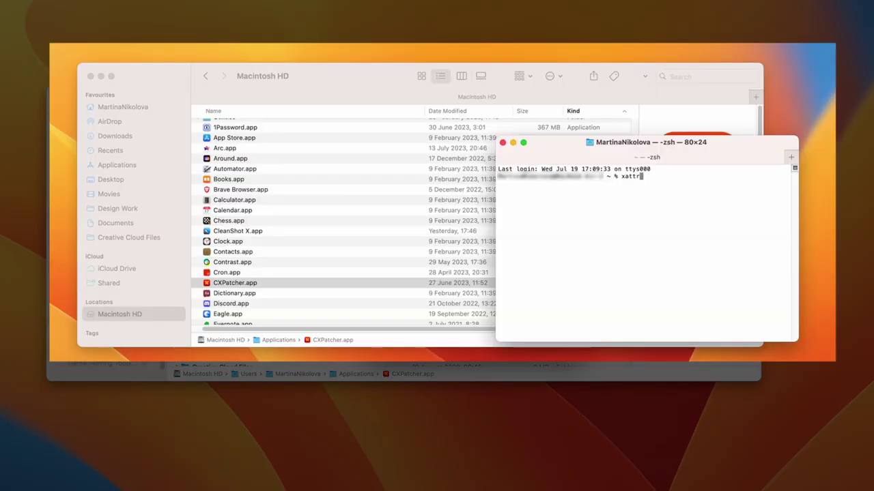
text(-cr)
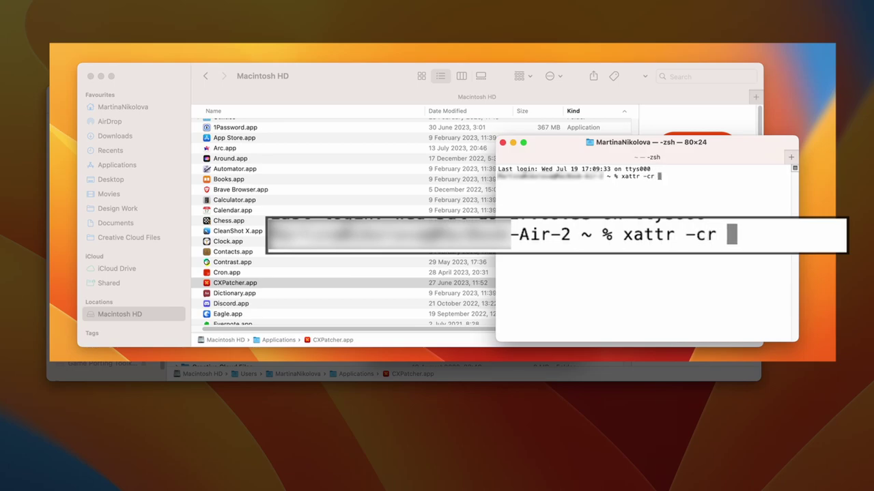
drag(232, 285, 687, 198)
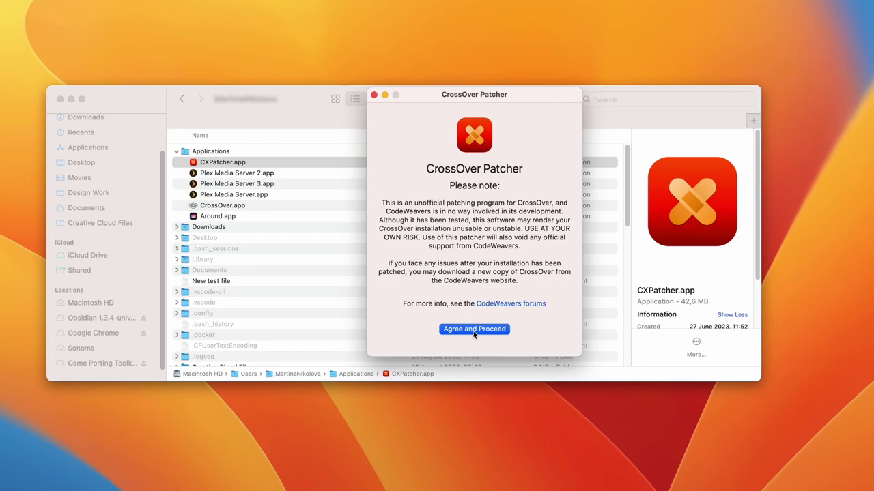
Patch CrossOver.app with integration and repatch enabled, using Game Porting Toolkit-1.0 external resources.
click(473, 331)
click(564, 390)
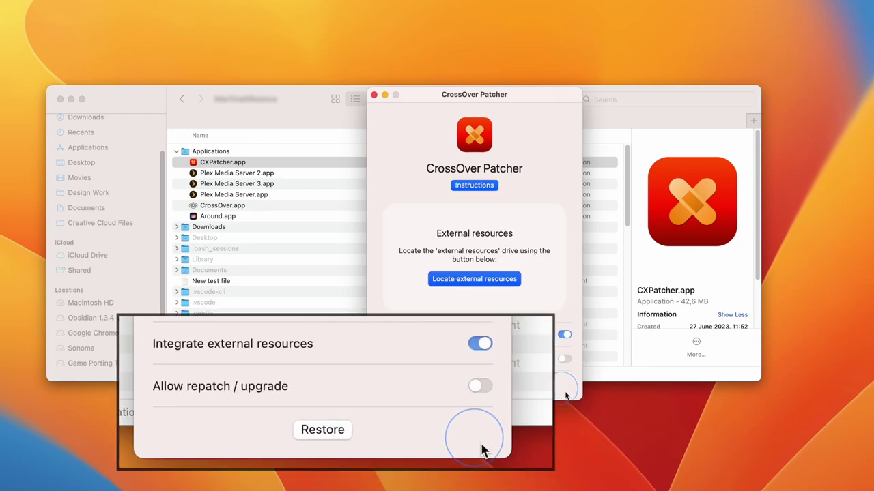
click(564, 360)
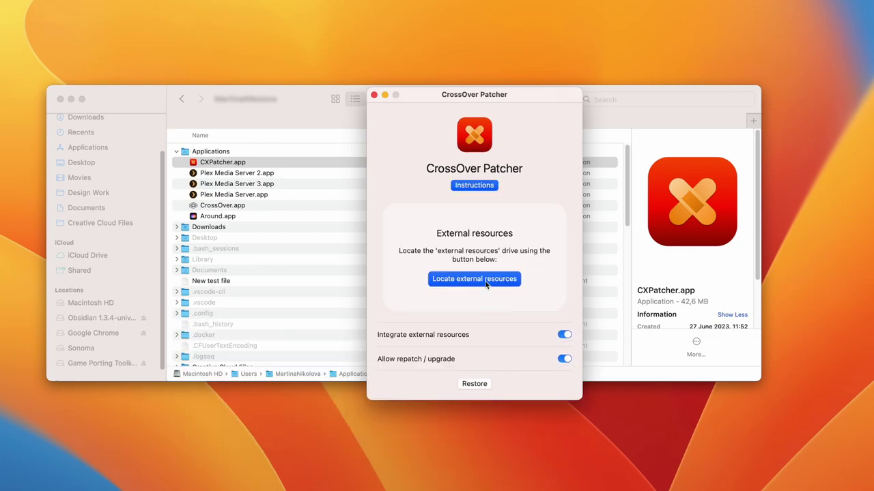
click(484, 280)
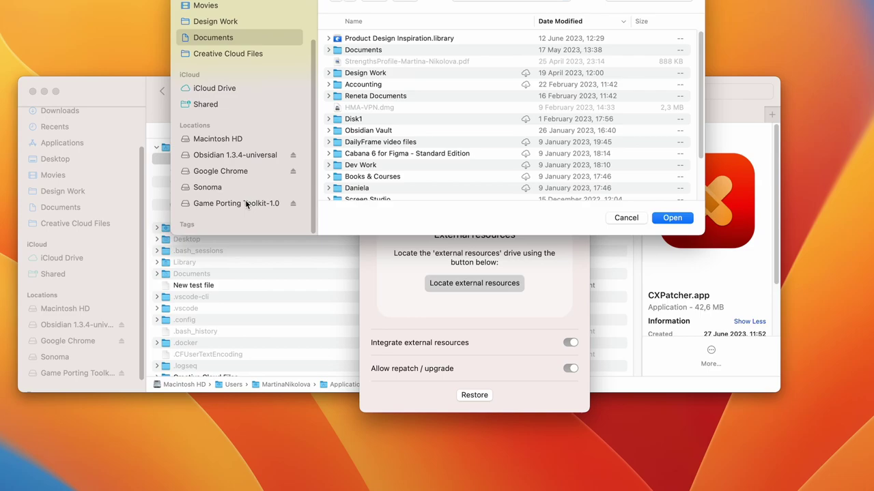
click(247, 205)
click(689, 273)
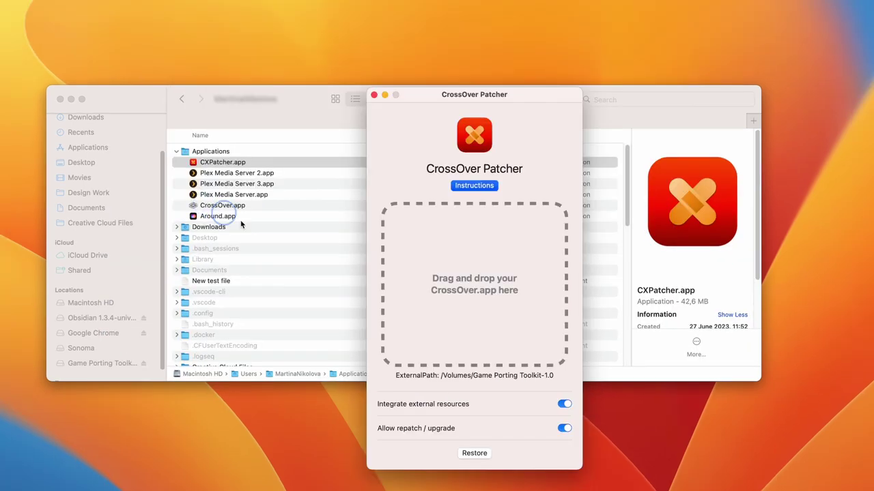
drag(502, 290, 502, 290)
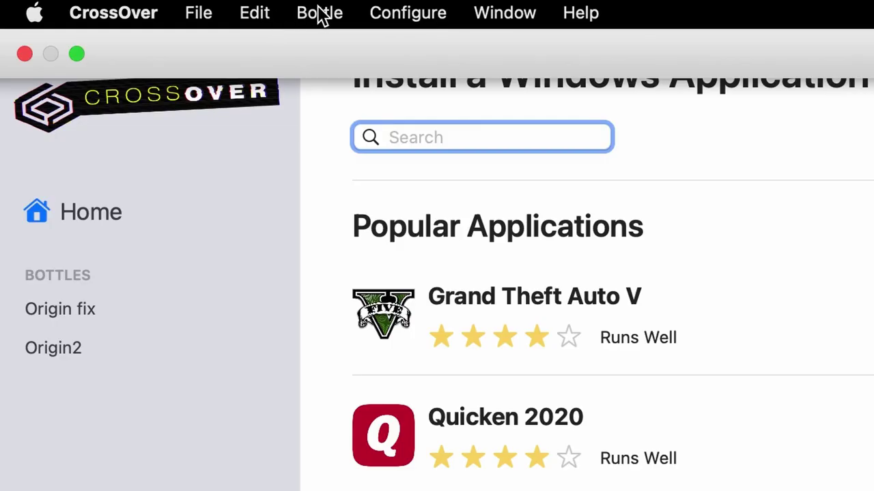
click(319, 13)
Create a Windows 10 64-bit bottle named Steam with DXVK turned off.
click(353, 52)
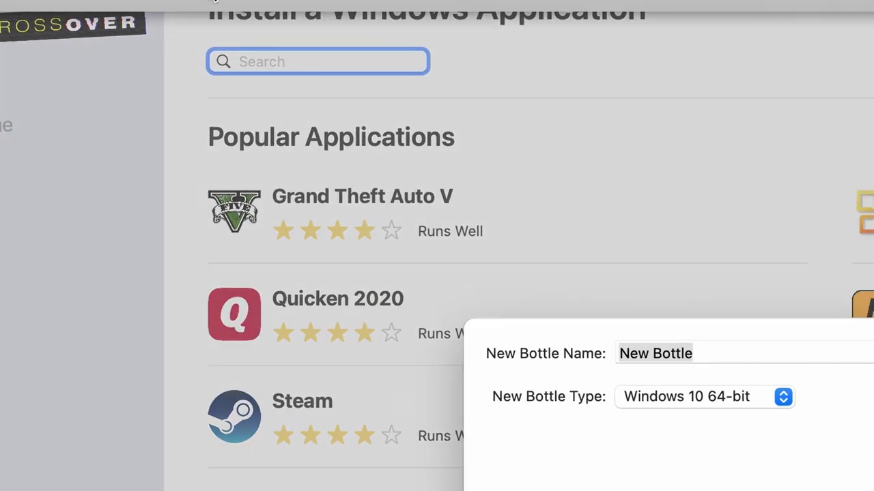
text(Steam)
click(555, 324)
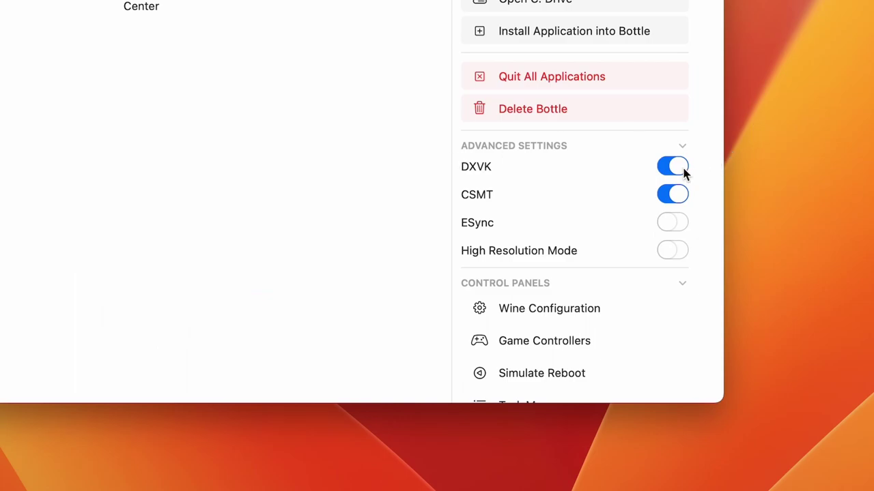
click(676, 166)
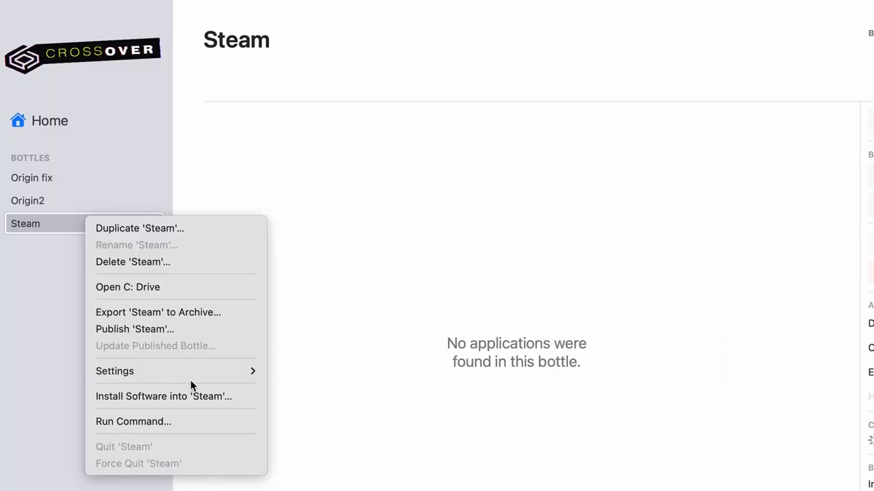
Install Steam into the Steam bottle.
click(191, 398)
click(225, 335)
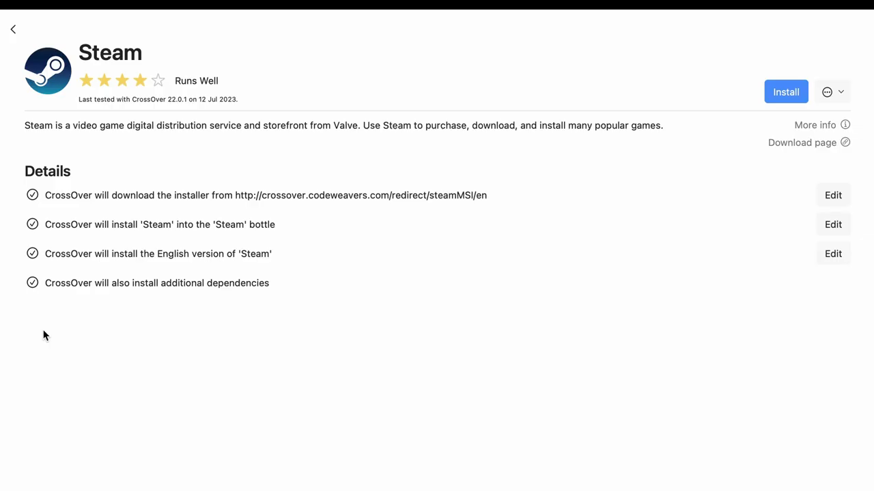
click(785, 92)
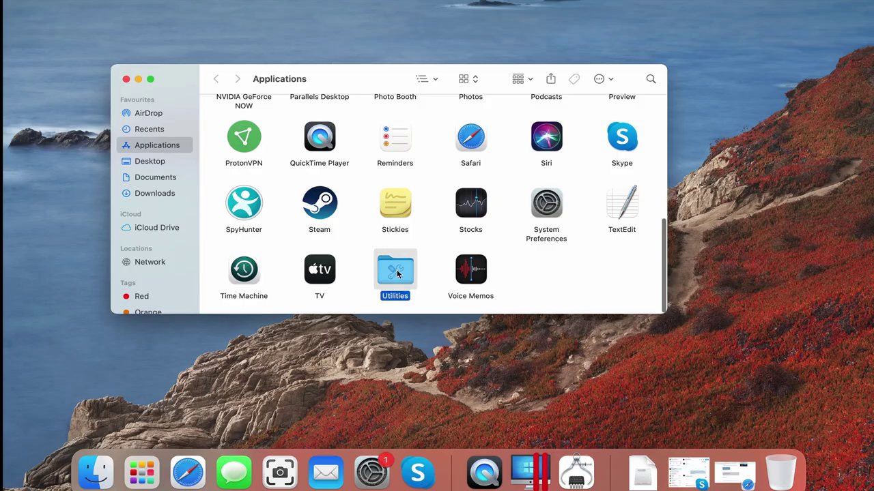
In Boot Camp Assistant, choose Win10_21H1_English_x64.iso and resize the Windows partition to 136GB.
double_click(396, 272)
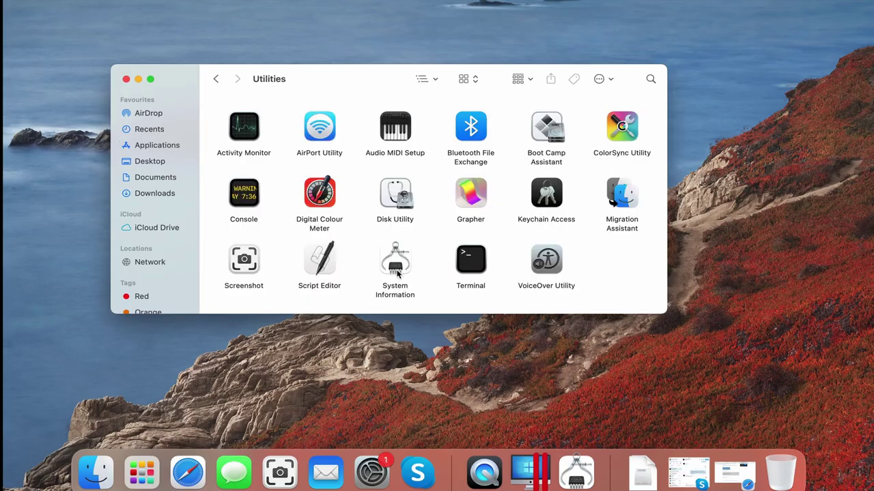
double_click(546, 127)
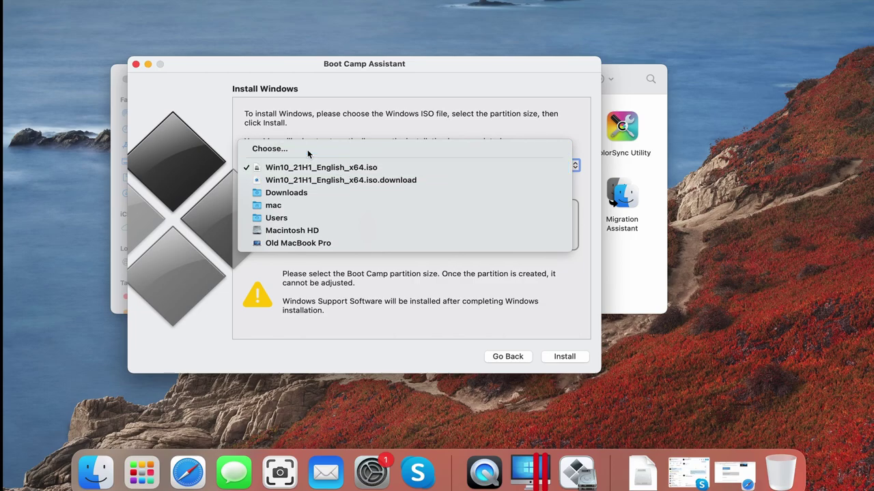
click(307, 149)
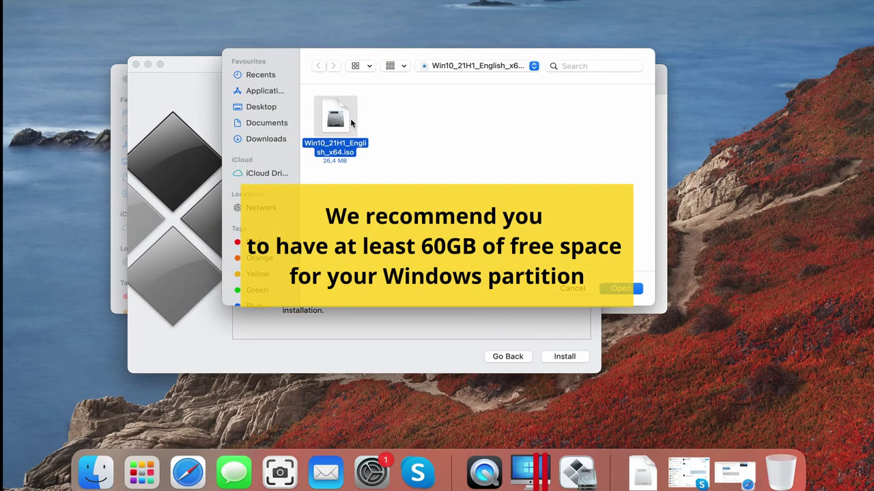
click(621, 290)
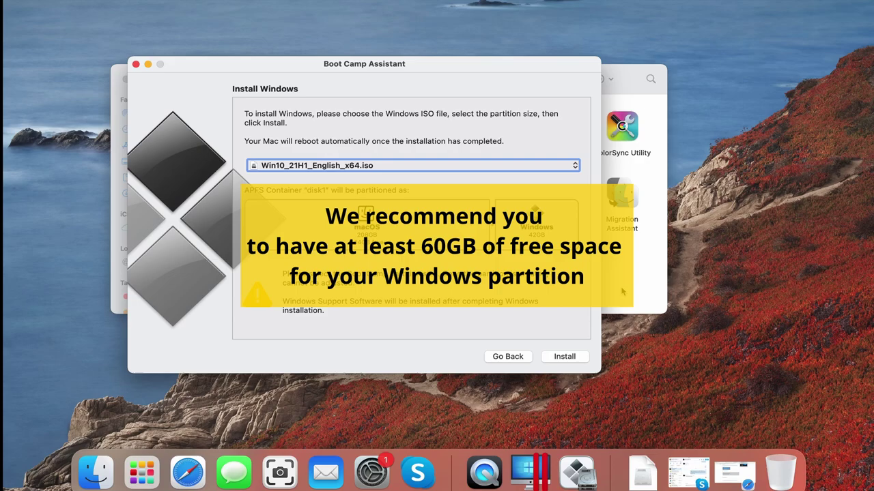
drag(492, 224, 376, 222)
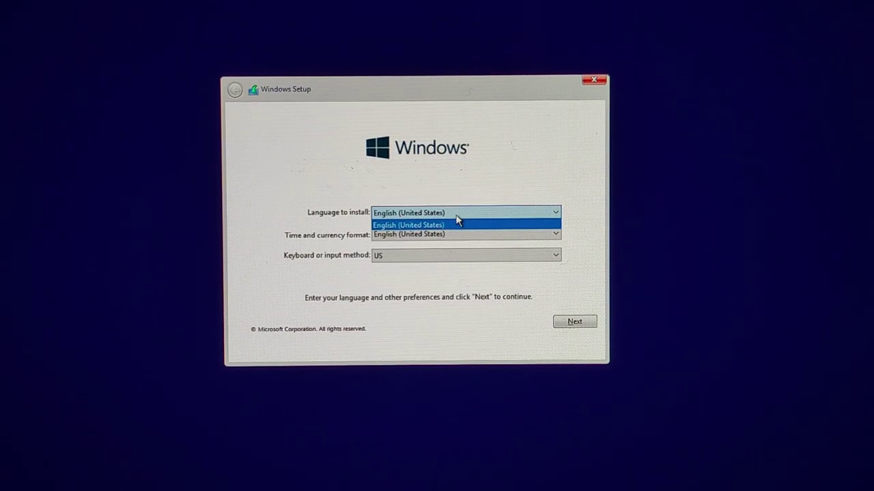
Keep English (United States) language, time format and US keyboard, and continue to activation.
click(571, 322)
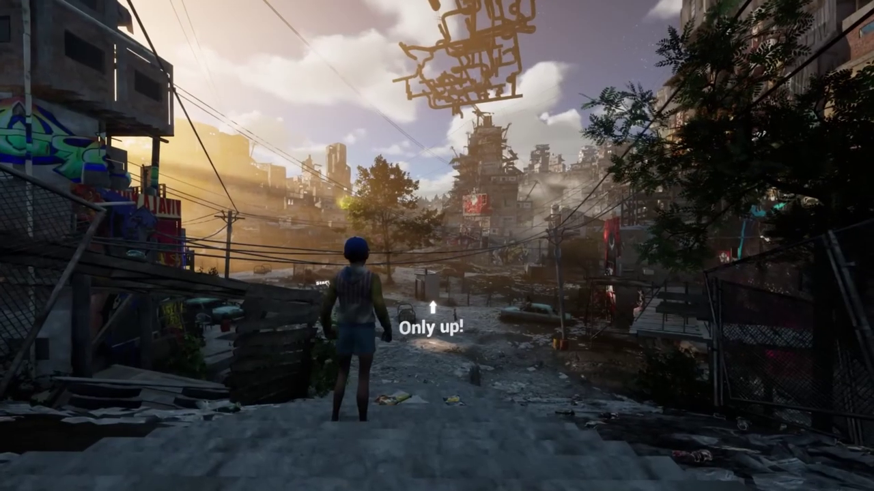
Run the Only Up character forward up the opening street's stairs.
key(w)
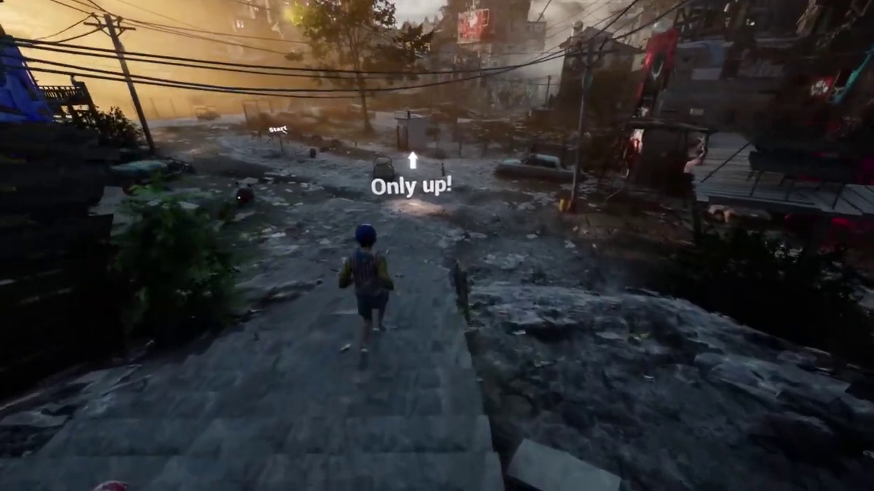